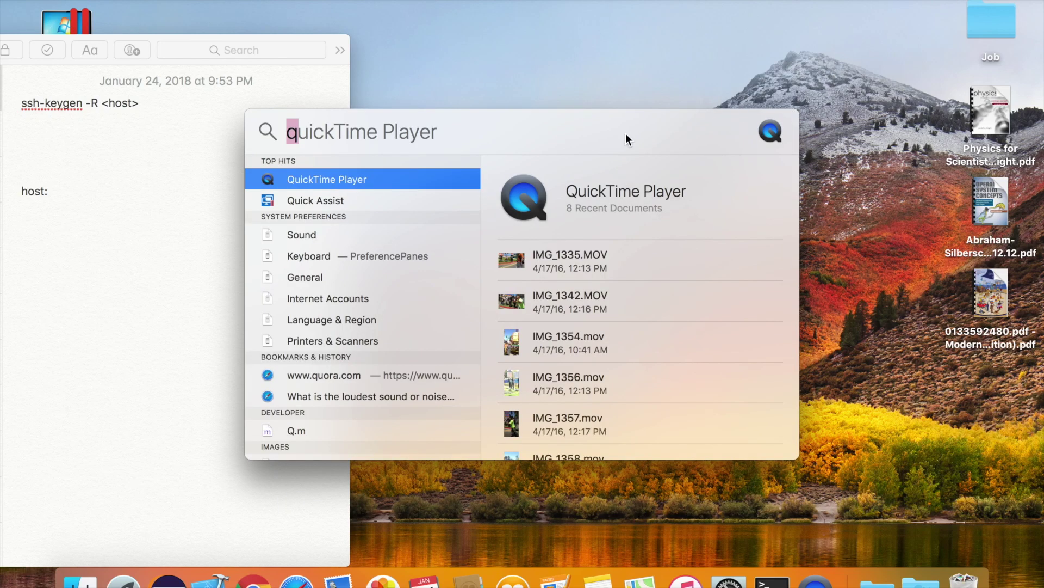
# Dismiss Spotlight without launching anything and open a new Terminal window from the Dock.
pyautogui.press('Escape')
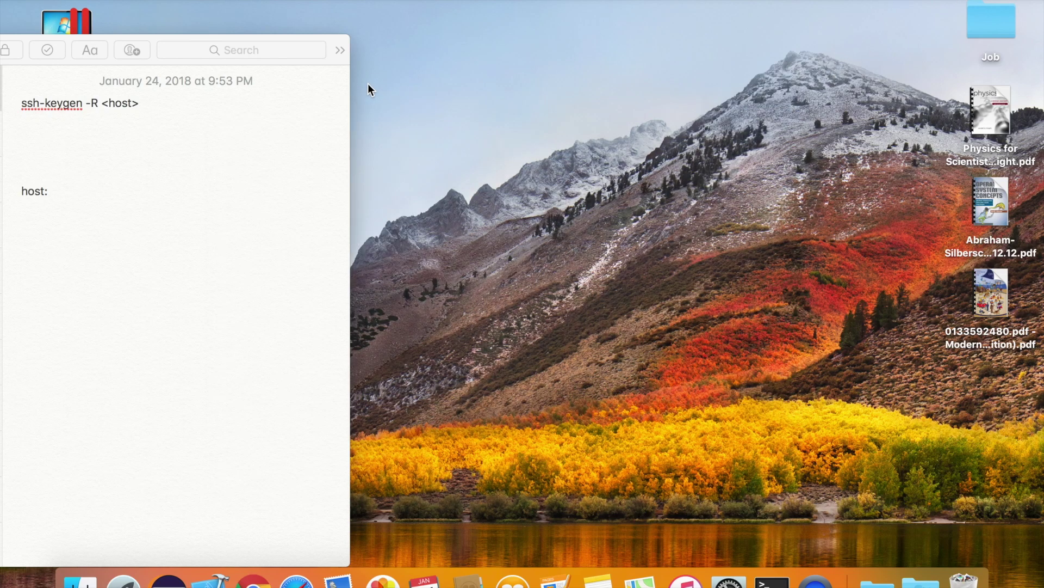
pyautogui.click(771, 581)
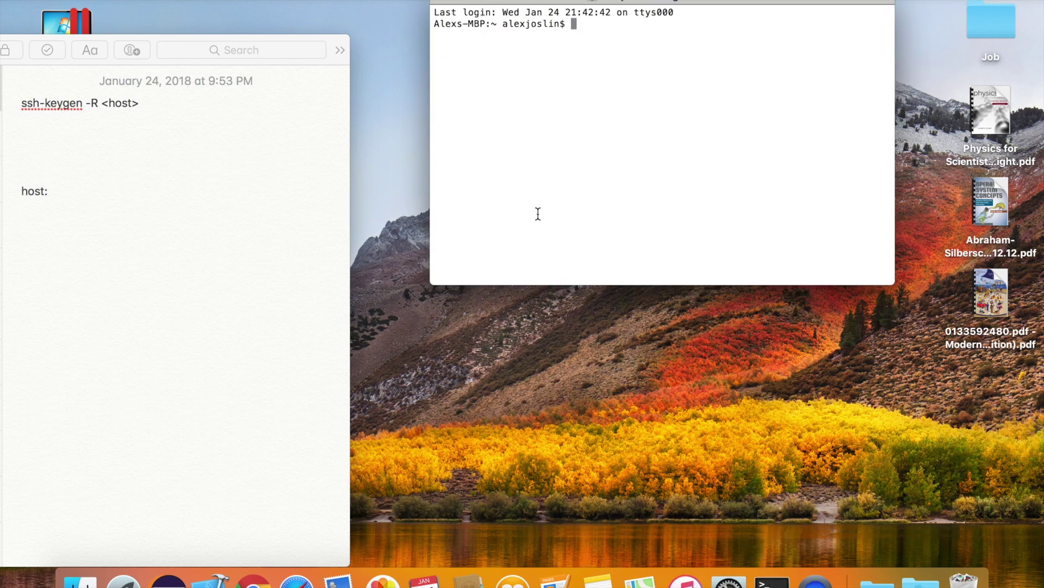
pyautogui.write('ssh ')
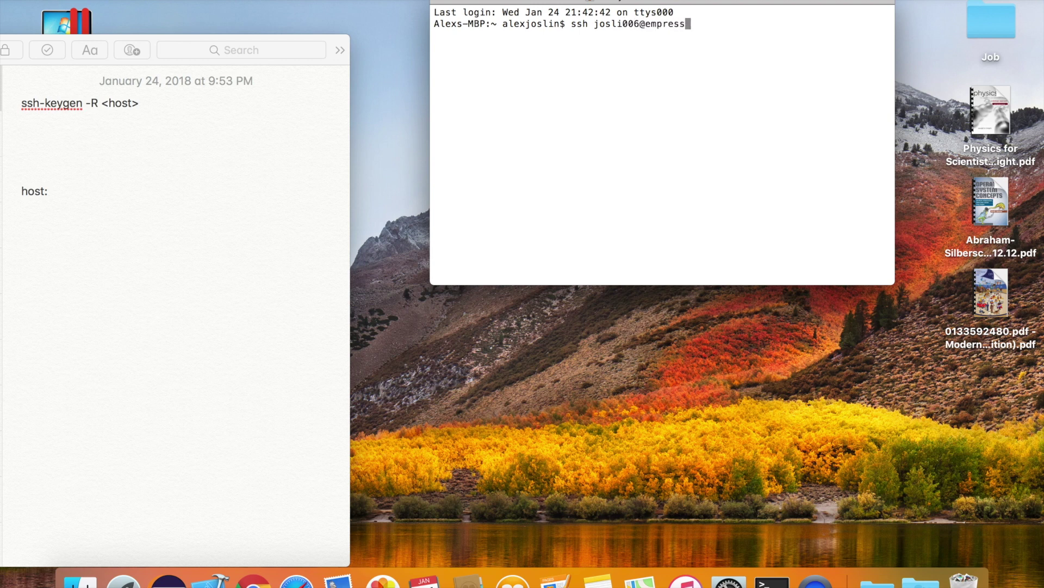
pyautogui.press('Return')
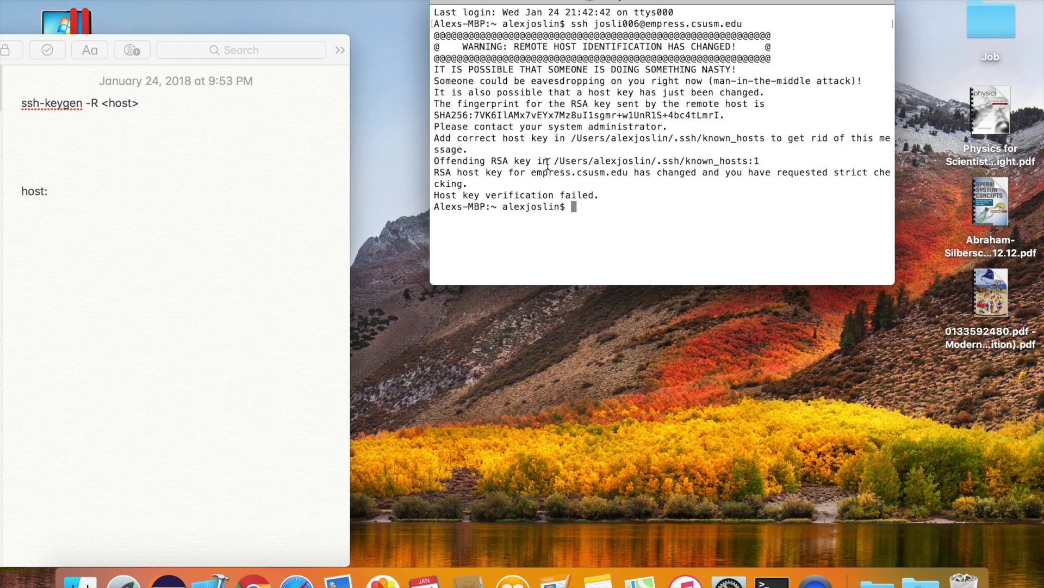
# Enter the .ssh folder and list its files, showing known_hosts and known_hosts.old.
pyautogui.moveTo(554, 162); pyautogui.dragTo(721, 161)
pyautogui.click(624, 215)
pyautogui.write('cd ')
pyautogui.write('.ssh')
pyautogui.press('Return')
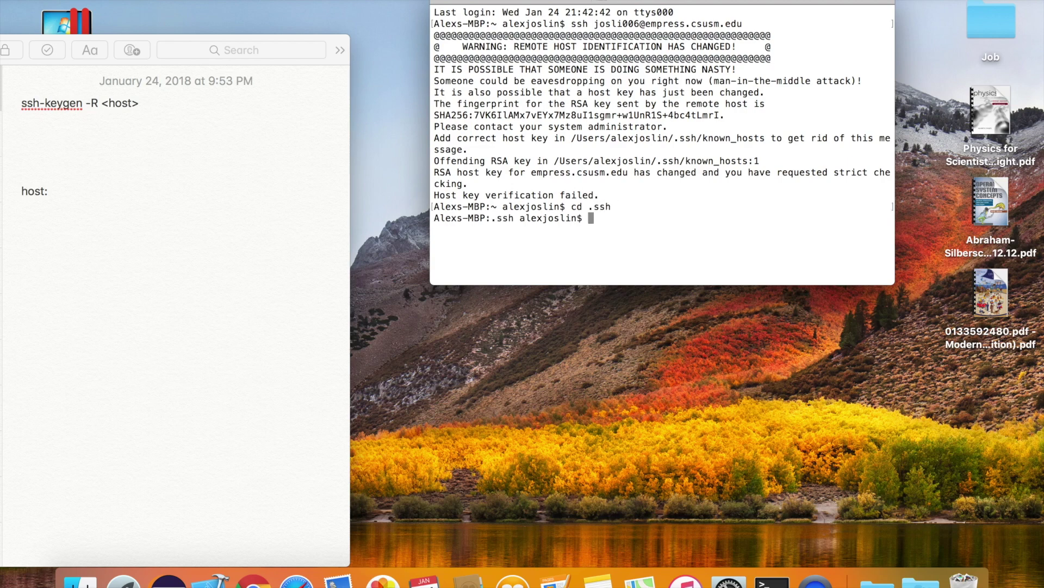
pyautogui.write('ls')
pyautogui.press('Return')
pyautogui.write('cd')
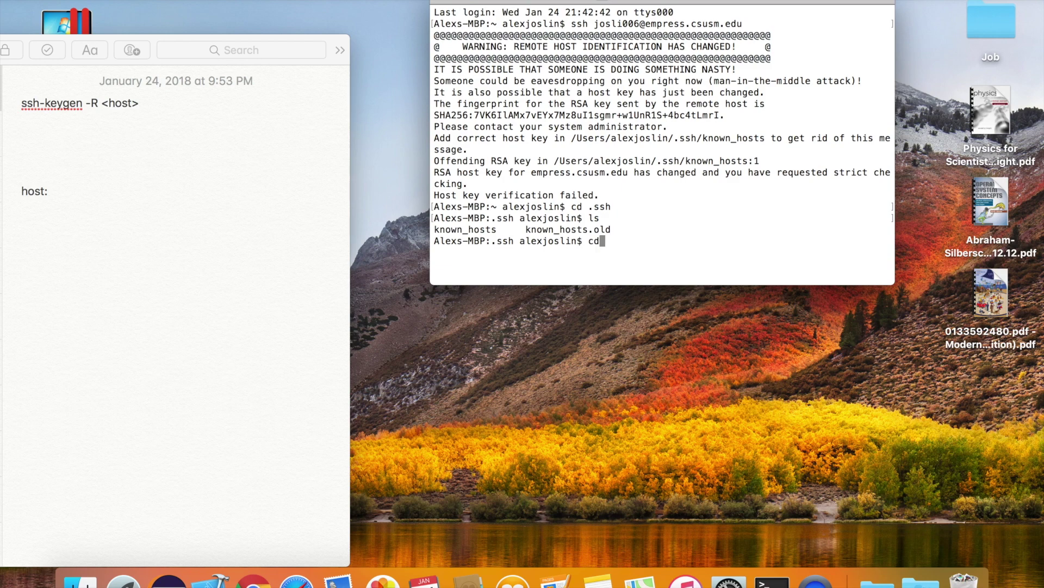
pyautogui.write(' known')
pyautogui.write('_hos')
pyautogui.write('ts')
# Edit the command line into 'emacs known_hosts' without running it yet.
pyautogui.press('Left')
pyautogui.press('Left')
pyautogui.press('Left')
pyautogui.press('Left')
pyautogui.press('Left')
pyautogui.press('Left')
pyautogui.press('Left')
pyautogui.press('Left')
pyautogui.press('Left')
pyautogui.press('Left')
pyautogui.press('Left')
pyautogui.press('Left')
pyautogui.press('Right')
pyautogui.press('BackSpace')
pyautogui.press('BackSpace')
pyautogui.write('emacs')
# Open known_hosts in Emacs and paste the host IP 144.37.1.24 into the note after 'host:'.
pyautogui.press('Return')
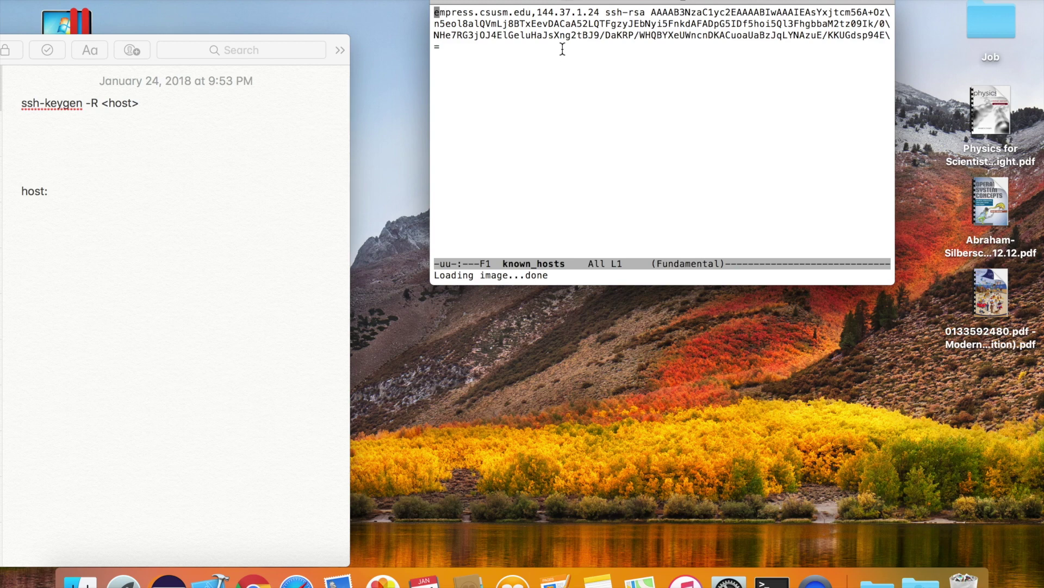
pyautogui.hotkey('ctrl', 'x')
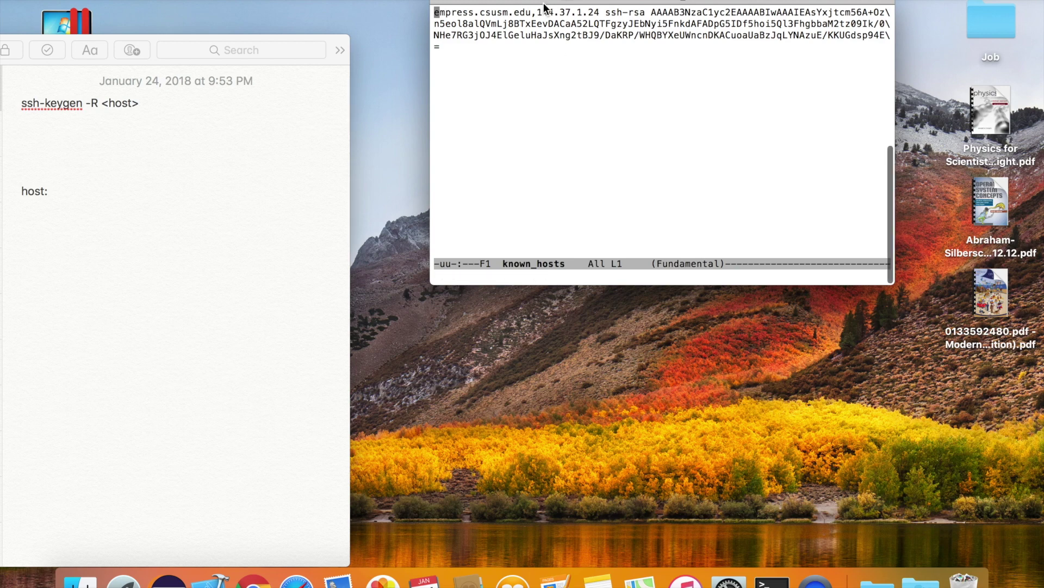
pyautogui.moveTo(536, 12); pyautogui.dragTo(601, 14)
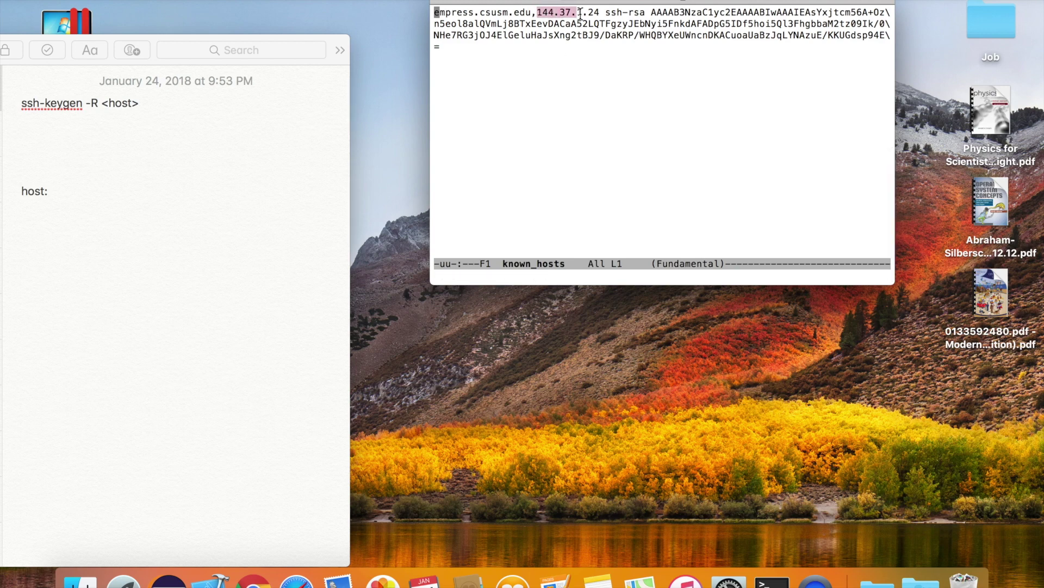
pyautogui.click(120, 193)
pyautogui.press('super+v')
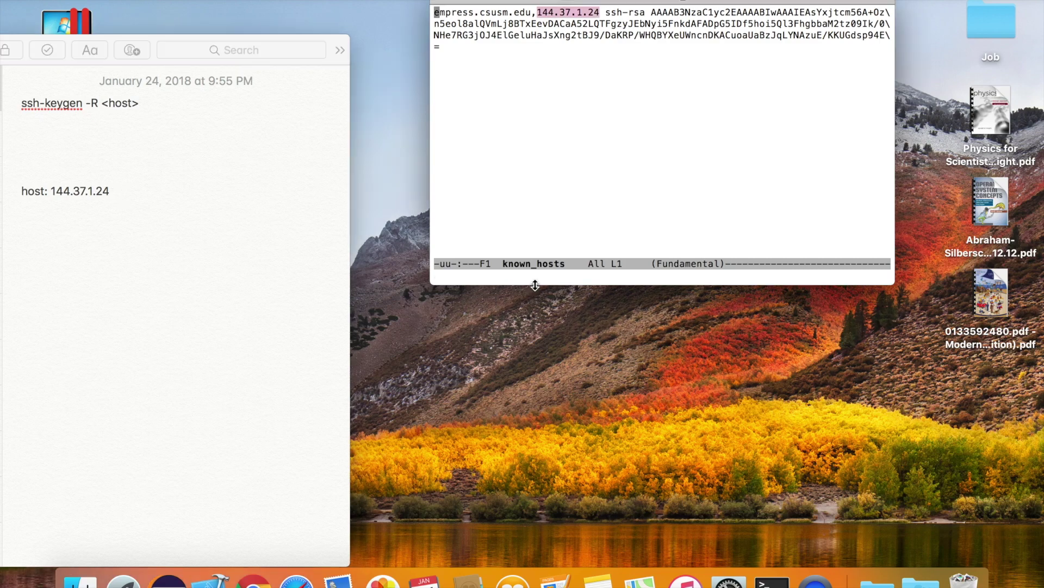
# Enlarge the Emacs window to view known_hosts, then quit Emacs with C-x C-c.
pyautogui.moveTo(535, 284); pyautogui.dragTo(525, 493)
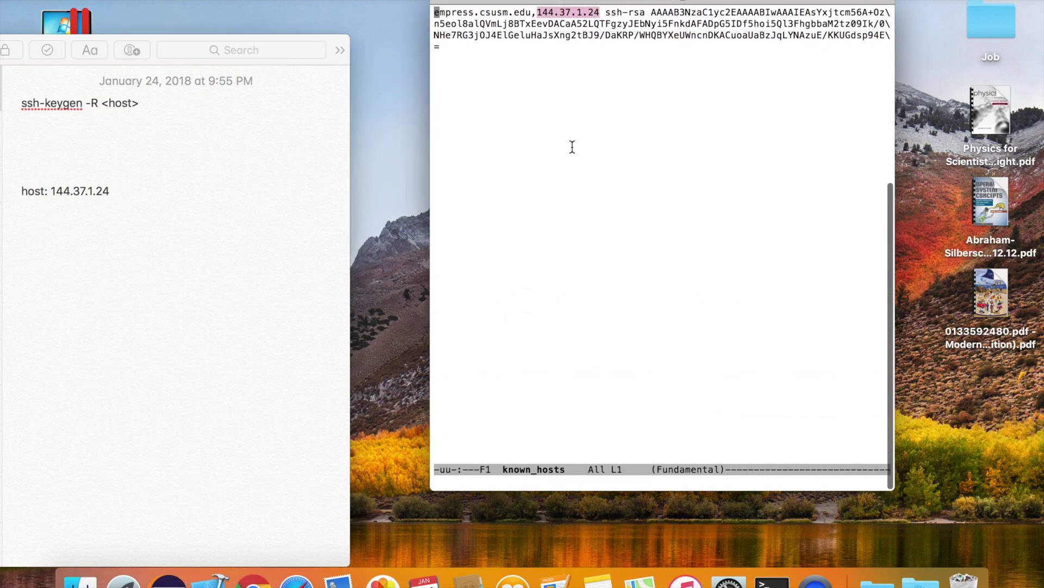
pyautogui.hotkey('ctrl', 'x')
pyautogui.hotkey('ctrl', 'c')
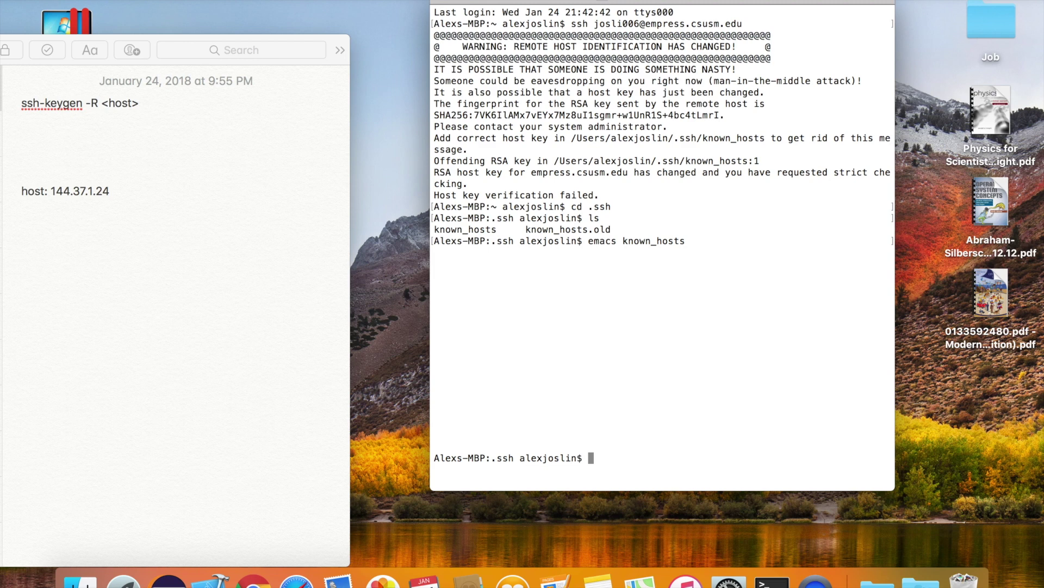
pyautogui.write('cd ..')
# Run cd .., ls and clear to return home and get a fresh prompt.
pyautogui.press('Return')
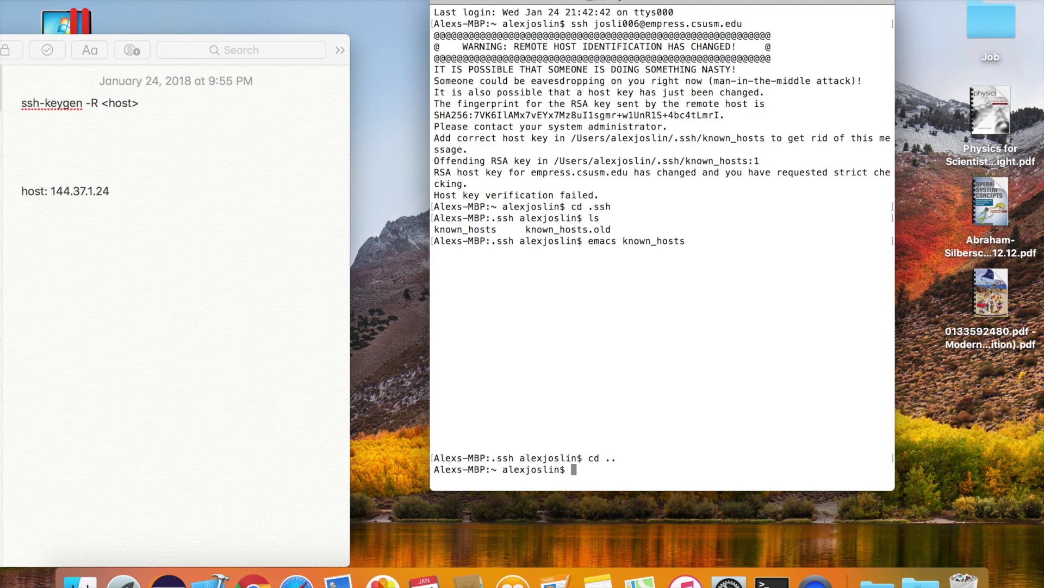
pyautogui.write('ls')
pyautogui.press('Return')
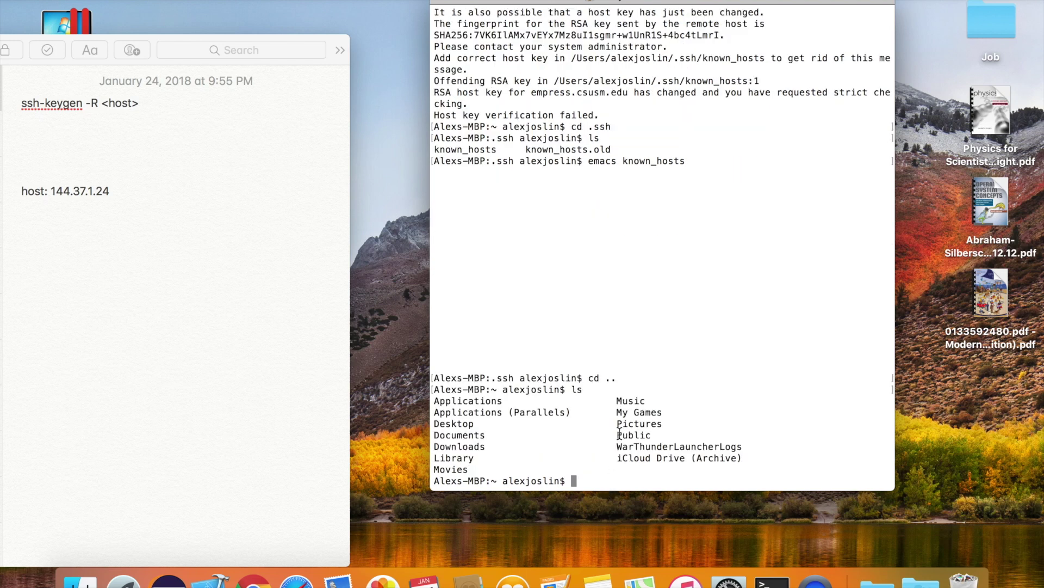
pyautogui.write('clear')
pyautogui.press('Return')
pyautogui.write('clear')
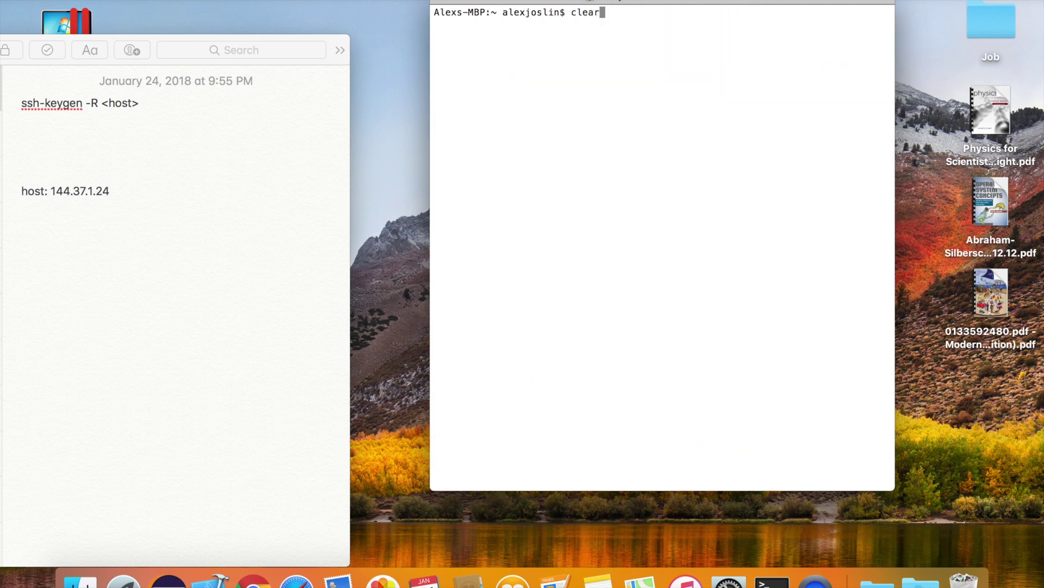
pyautogui.press('Return')
pyautogui.write('ssh-')
pyautogui.write('keygen')
pyautogui.write(' -R')
pyautogui.write(' 144')
# Run ssh-keygen -R 144.37.1.24 to delete the stale host key from known_hosts.
pyautogui.press('BackSpace')
pyautogui.press('BackSpace')
pyautogui.press('BackSpace')
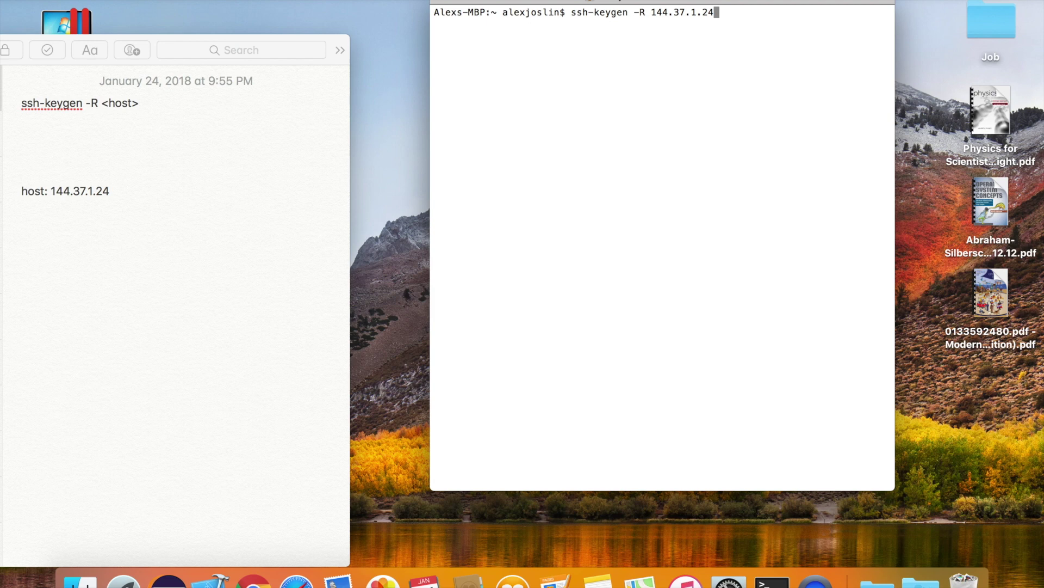
pyautogui.press('Return')
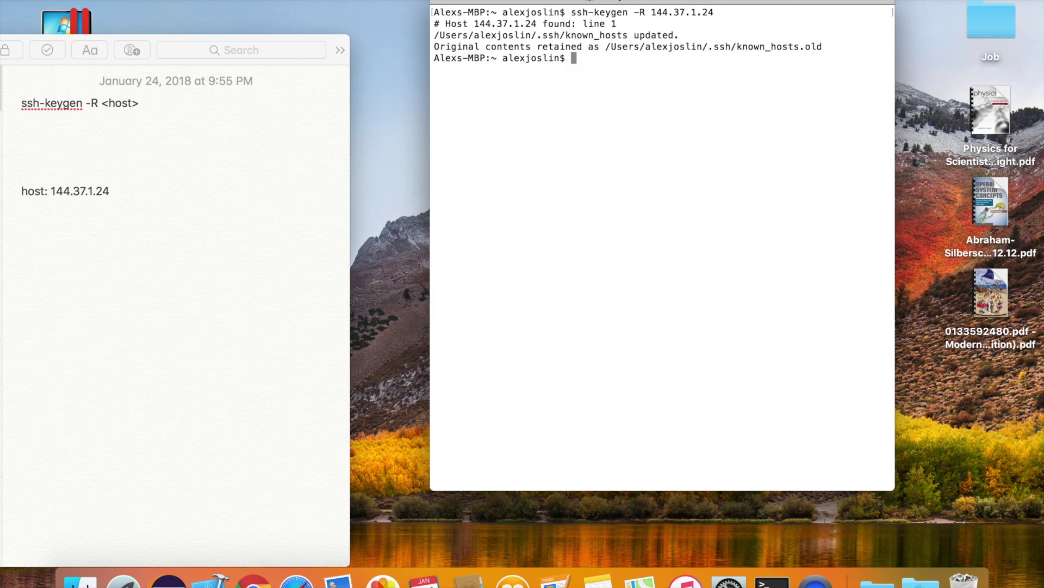
pyautogui.press('Up')
pyautogui.press('Up')
pyautogui.press('Up')
pyautogui.press('Up')
pyautogui.press('Up')
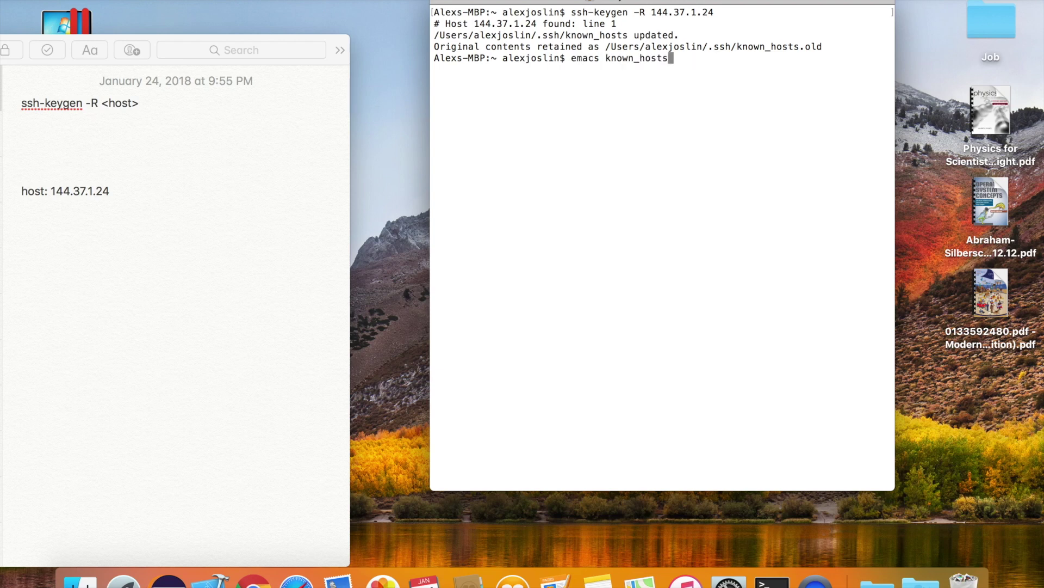
pyautogui.press('Up')
pyautogui.press('Up')
pyautogui.press('Up')
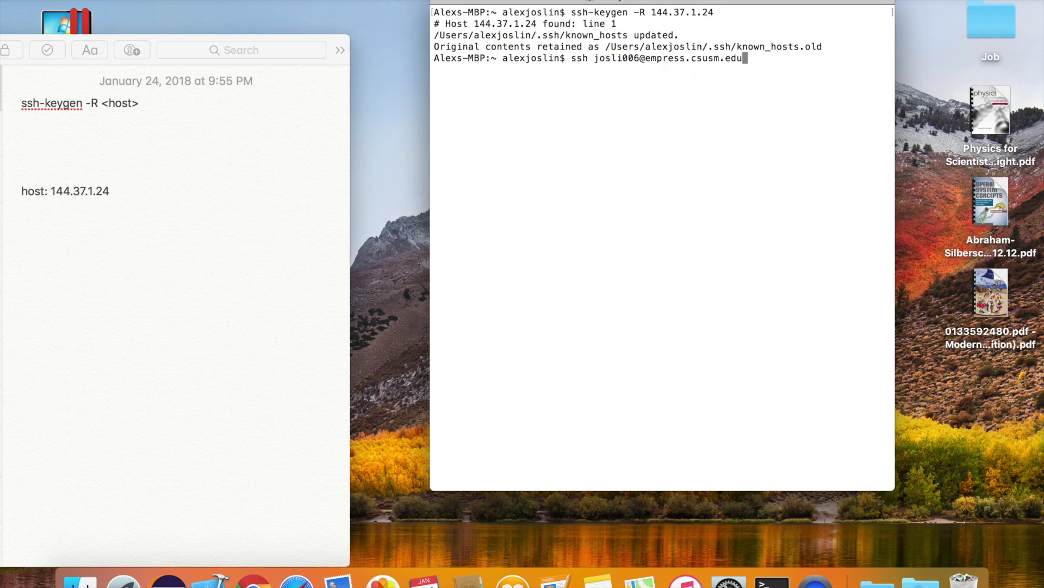
pyautogui.press('Return')
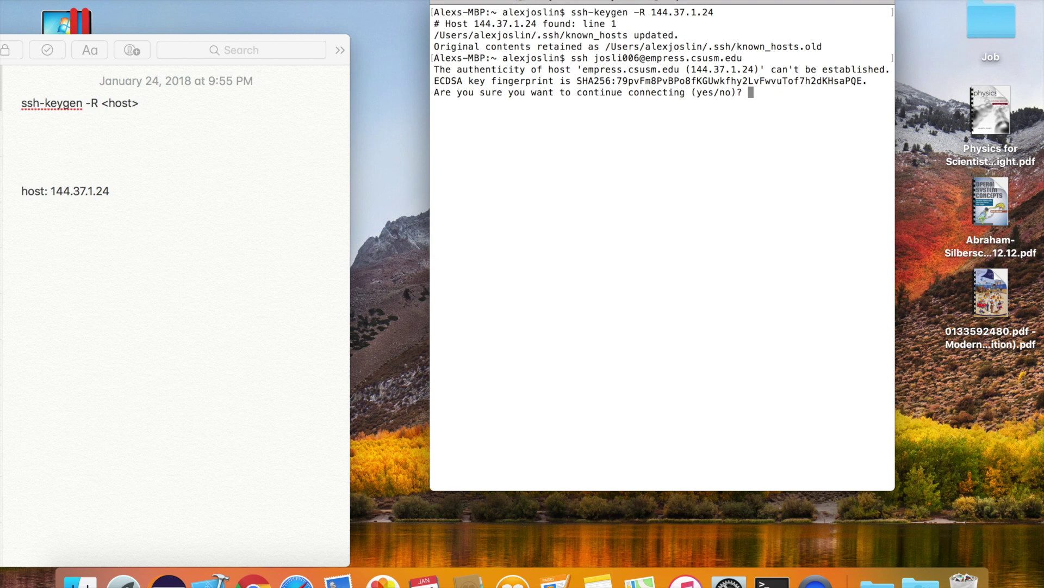
pyautogui.press('Return')
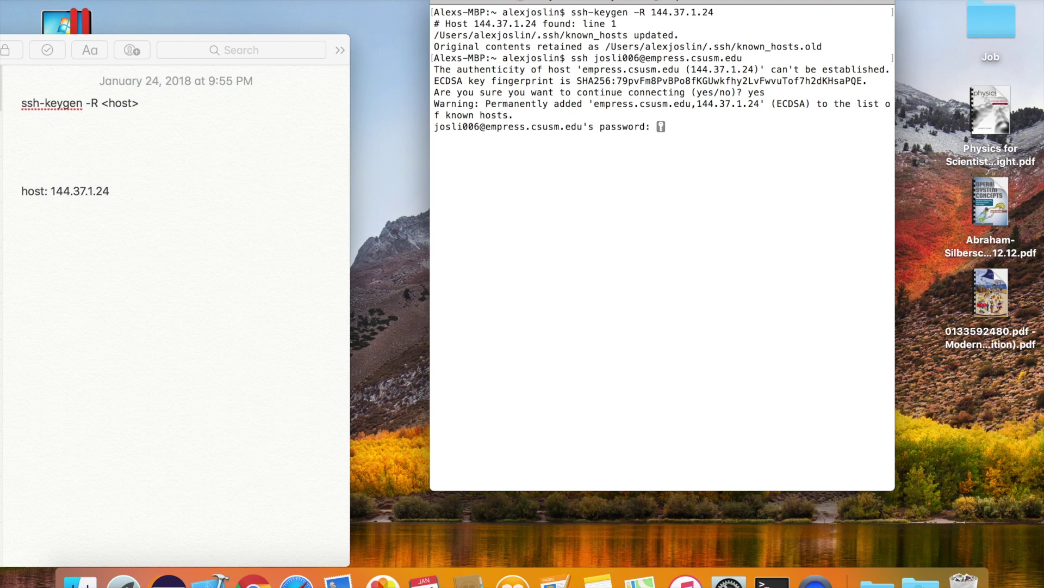
pyautogui.press('Return')
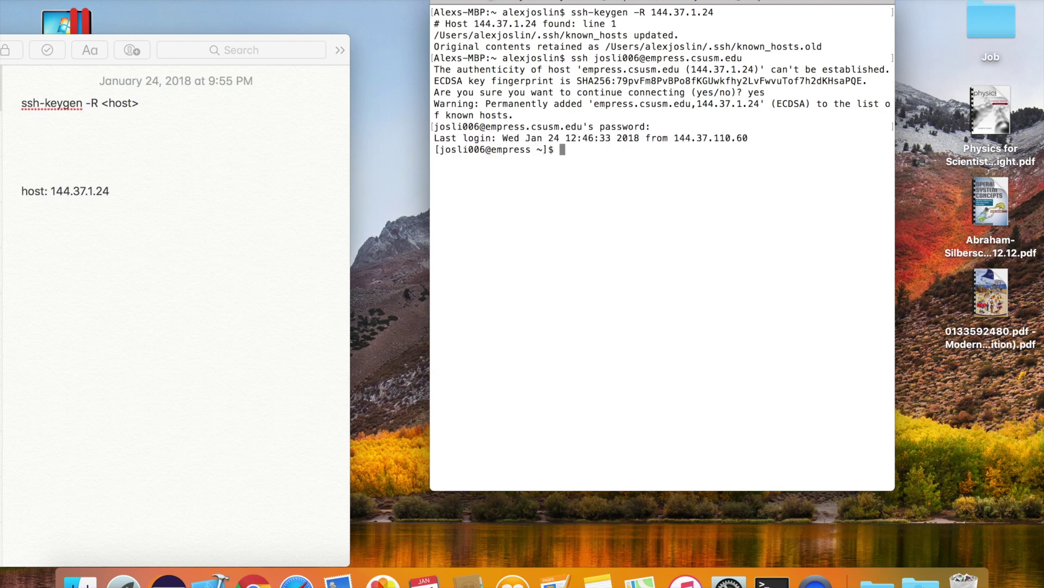
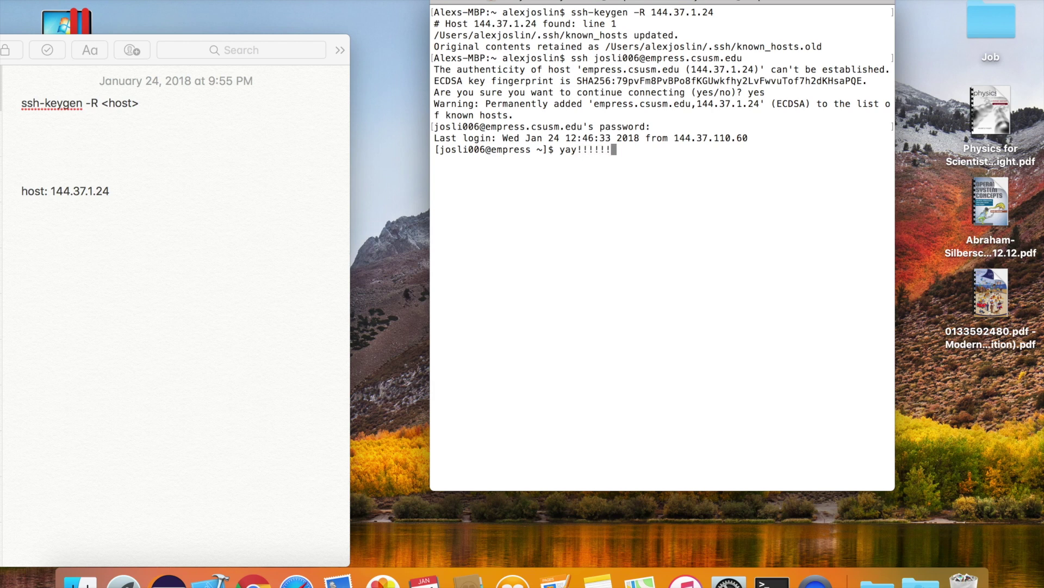